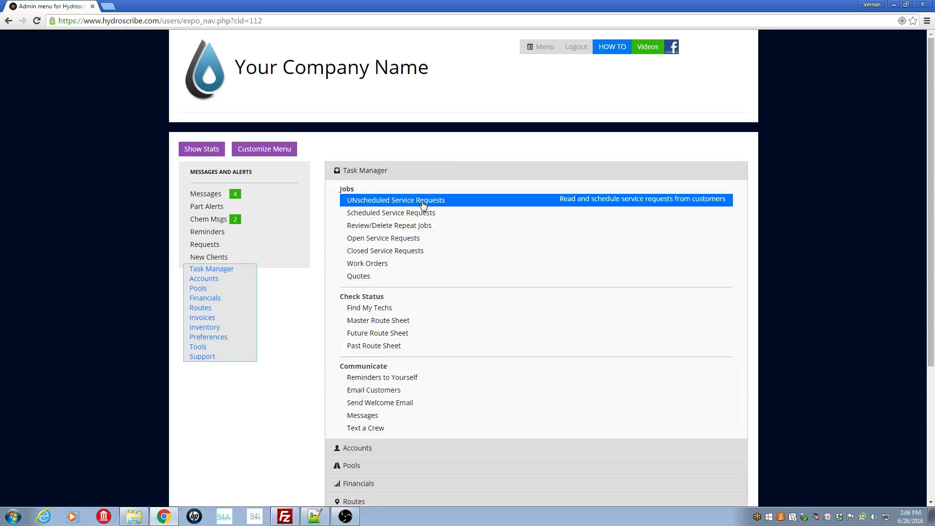
# Start a new service request from the unscheduled requests list and assign it to the third customer in the lookup.
pyautogui.click(449, 207)
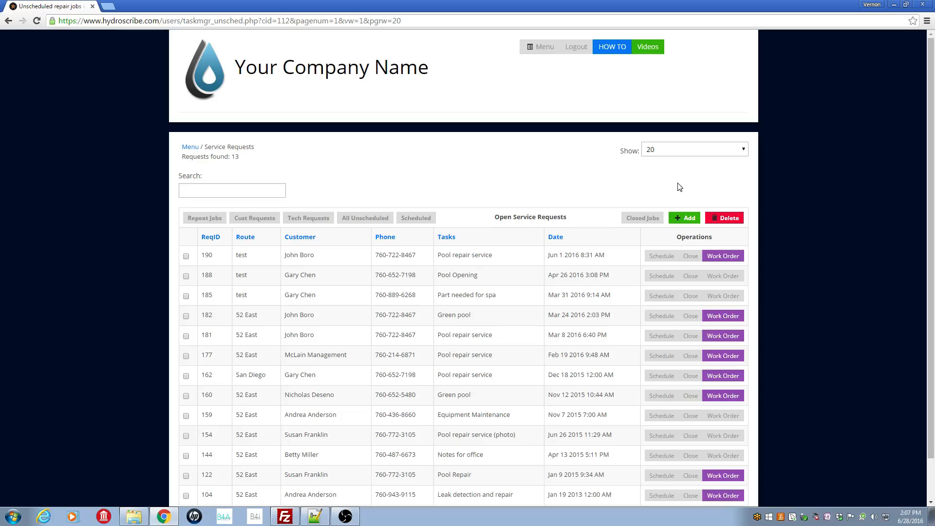
pyautogui.click(687, 220)
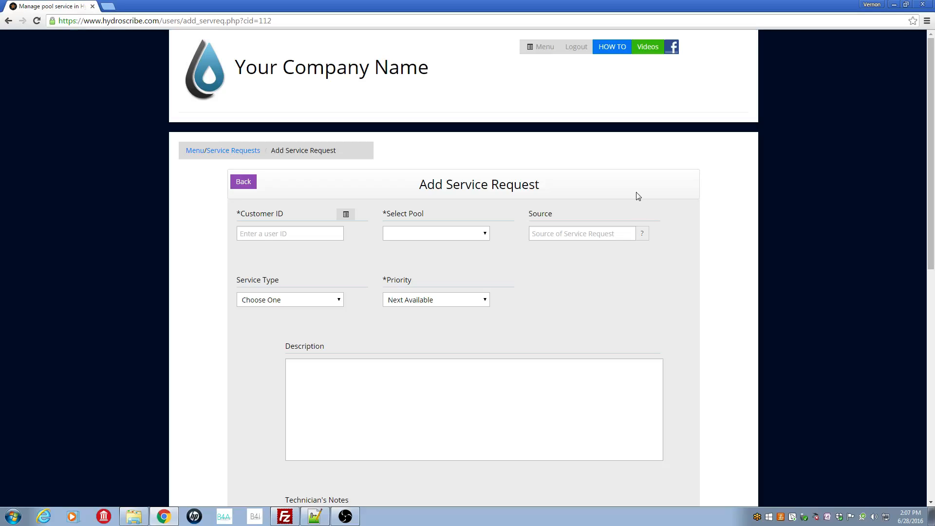
pyautogui.click(346, 216)
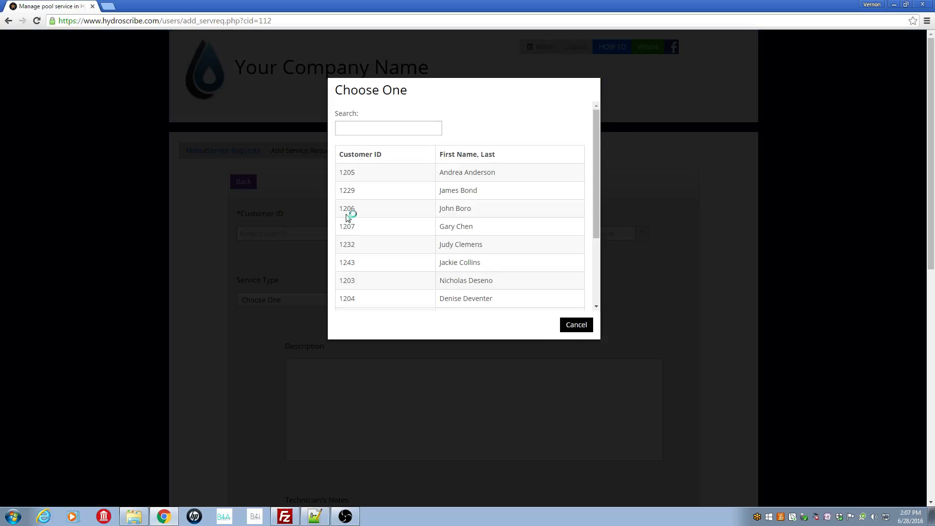
pyautogui.click(458, 209)
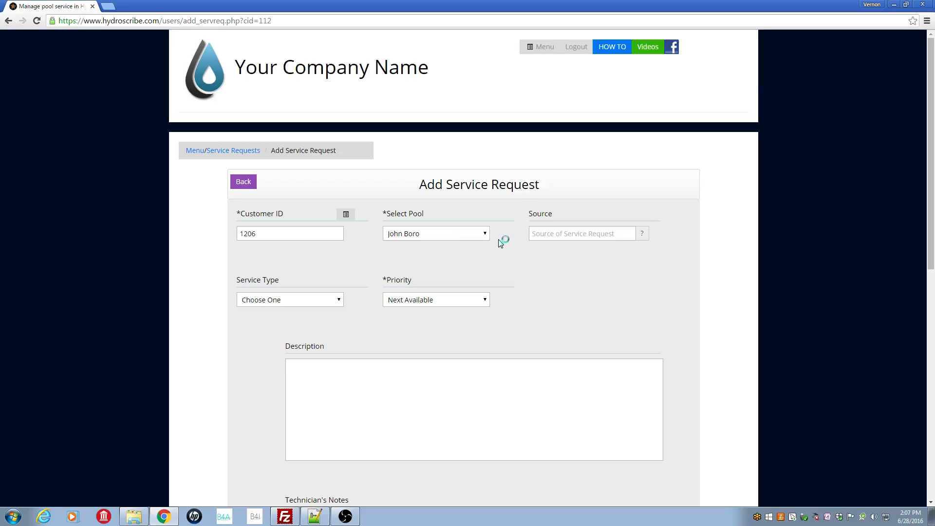
# Choose the customer's Pool 2 and set the service type to Pool repair service.
pyautogui.click(485, 236)
pyautogui.click(467, 256)
pyautogui.click(340, 307)
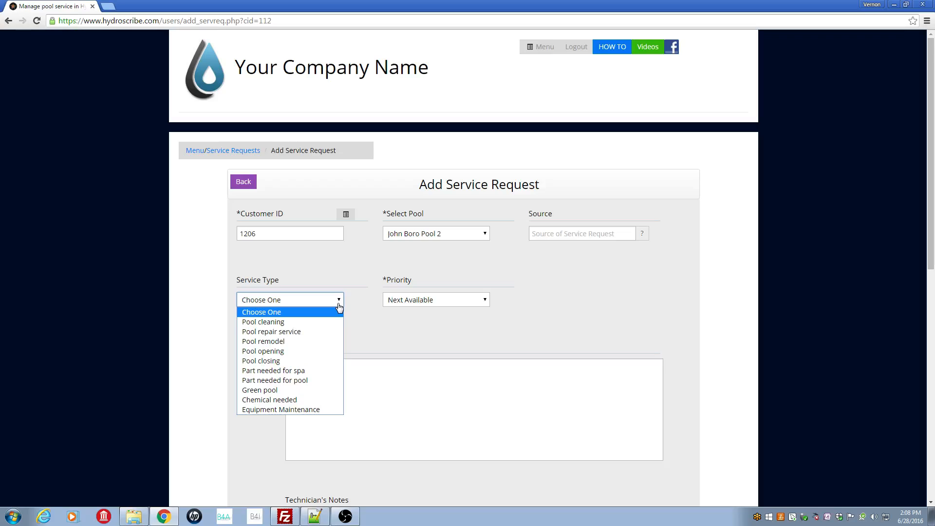
pyautogui.click(308, 332)
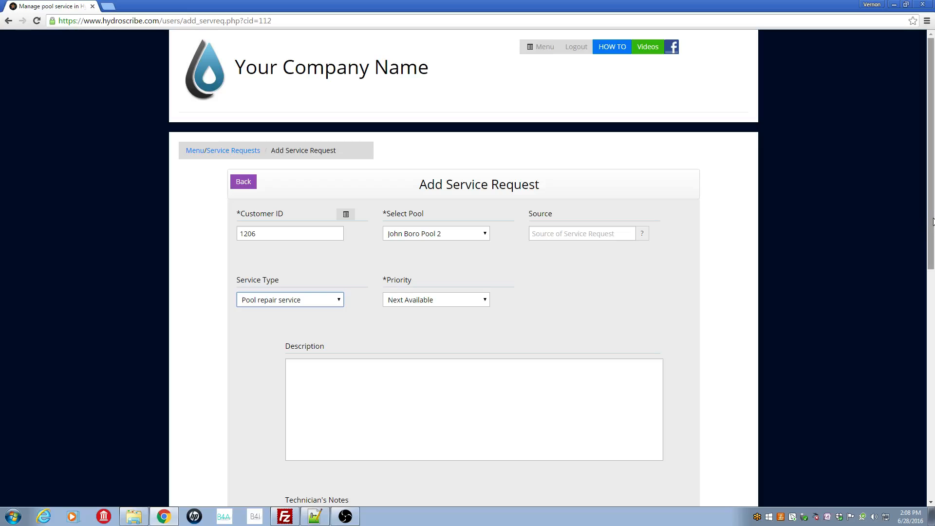
# Enter "Fix broken pipe that's leaking water." as the service request's description.
pyautogui.scroll(-4, 932, 220)
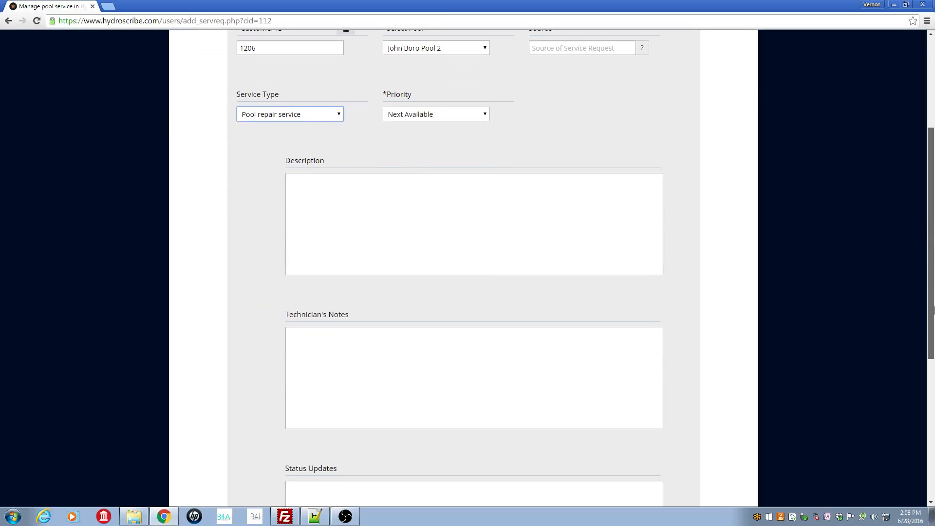
pyautogui.click(371, 185)
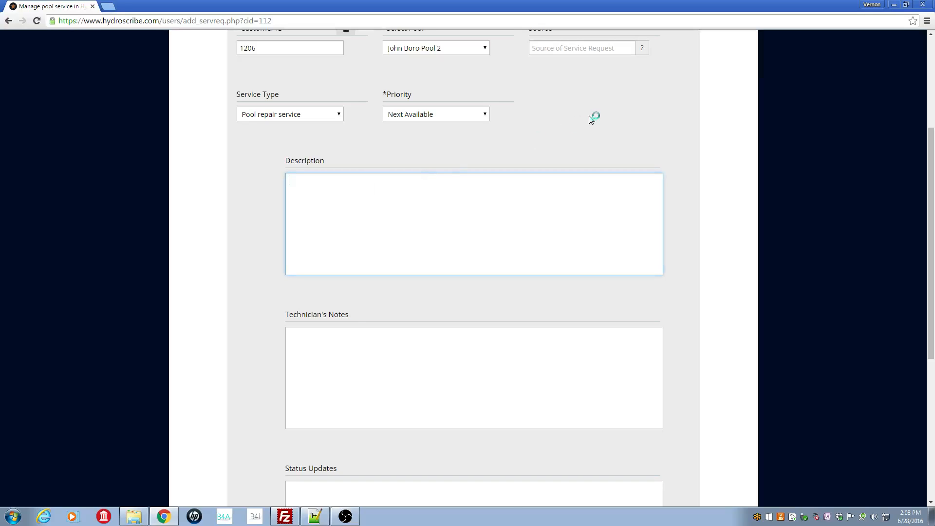
pyautogui.write("Fix broken pipe that's leaking water.")
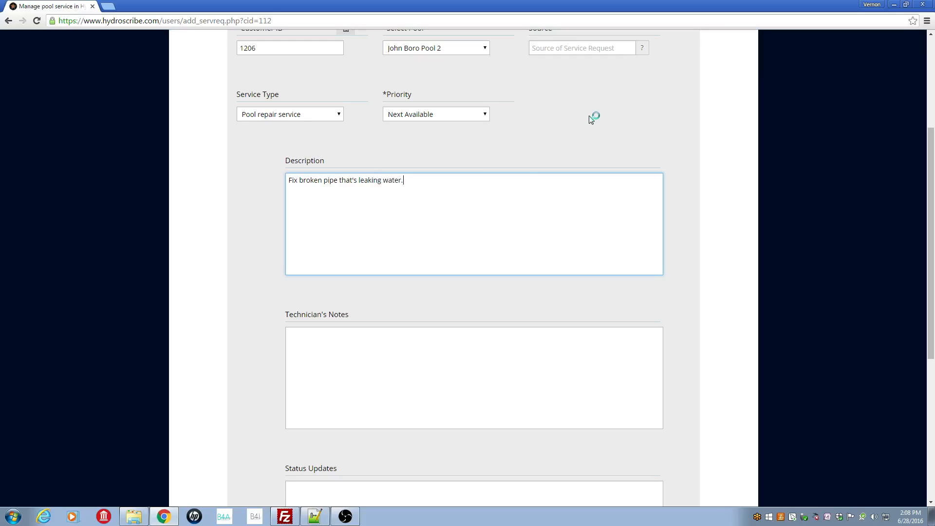
# Assign the Broken pipe repair task list and submit the service request.
pyautogui.moveTo(931, 285); pyautogui.dragTo(894, 256)
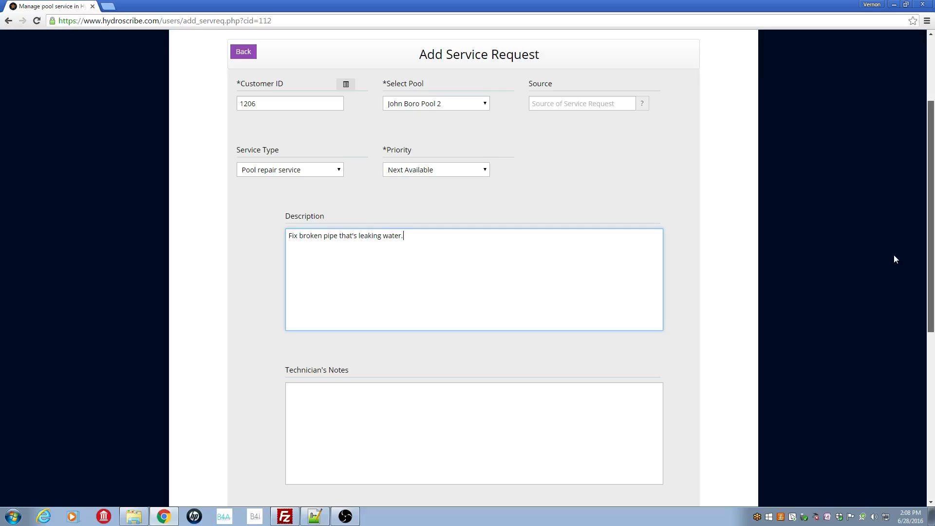
pyautogui.moveTo(894, 255); pyautogui.dragTo(893, 258)
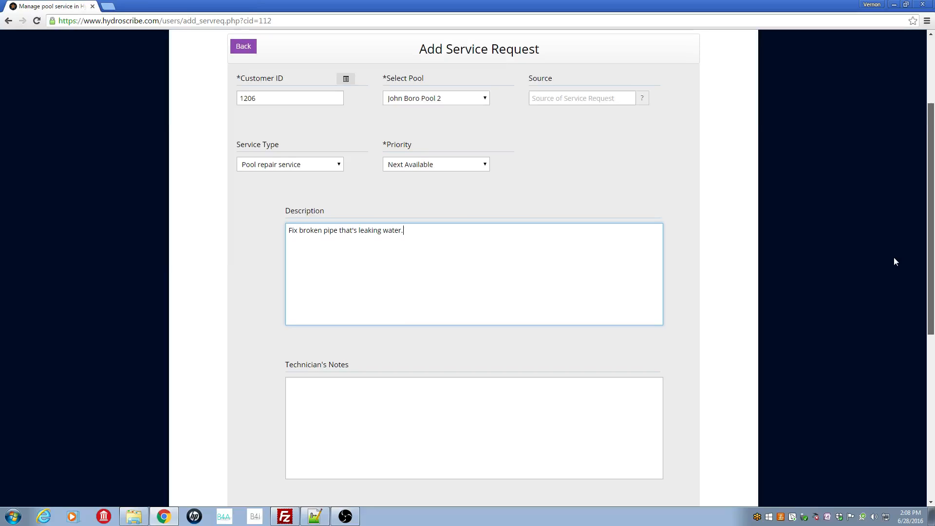
pyautogui.moveTo(894, 258); pyautogui.dragTo(895, 258)
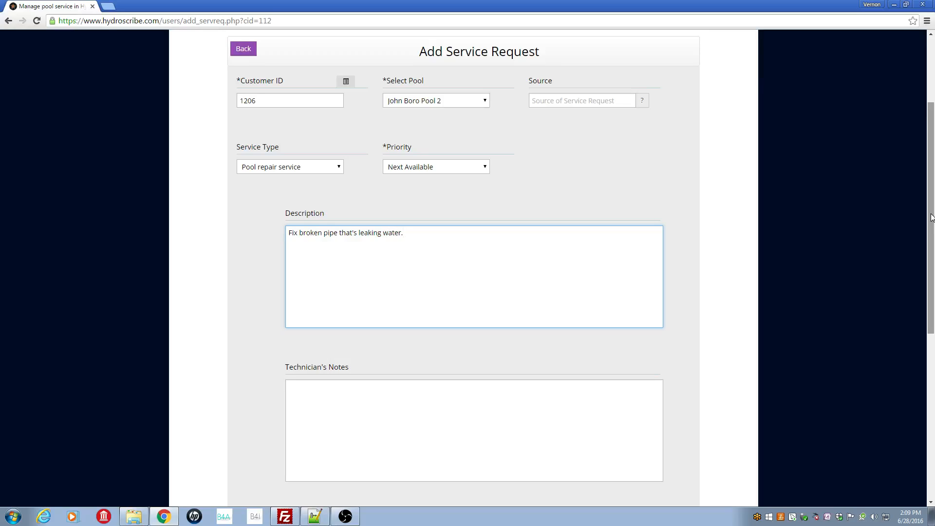
pyautogui.moveTo(930, 214); pyautogui.dragTo(930, 381)
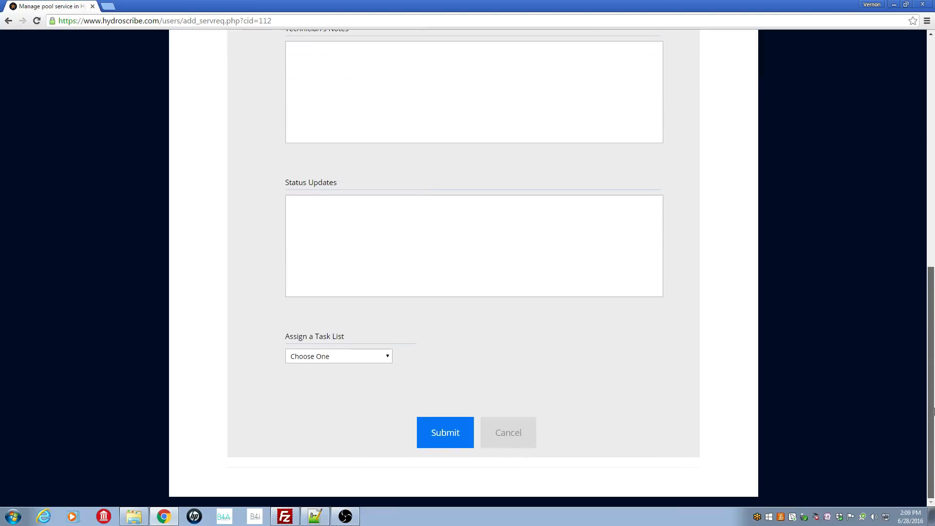
pyautogui.click(390, 359)
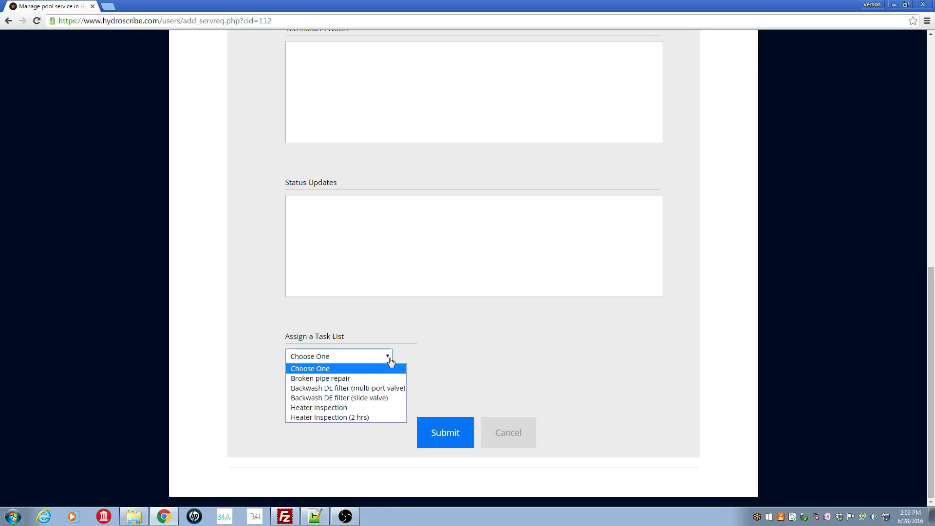
pyautogui.click(350, 382)
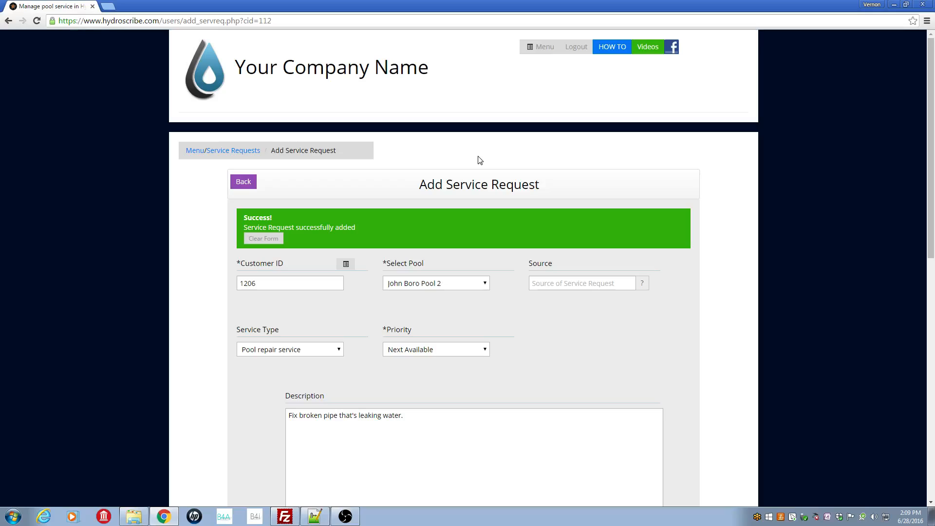
# Return to the service requests list, open the newly added pool repair request and review its details through to the task list.
pyautogui.click(245, 185)
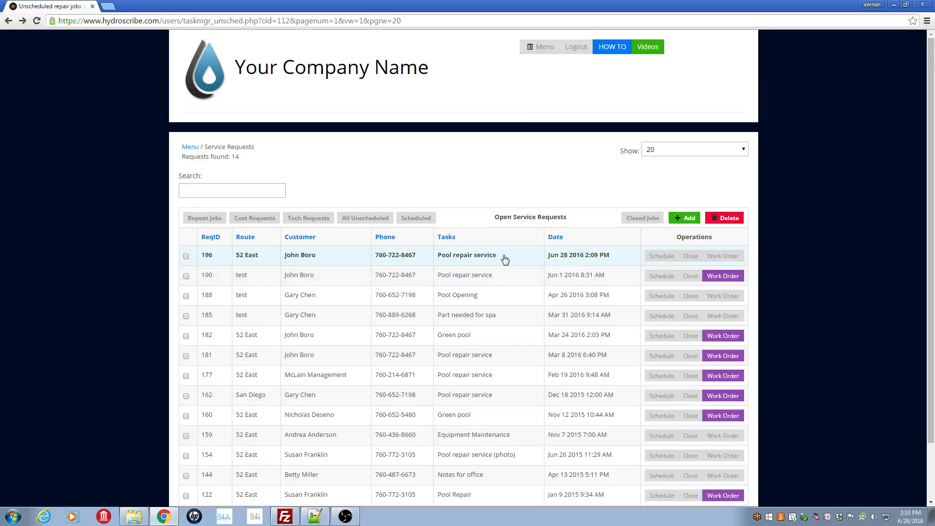
pyautogui.click(370, 256)
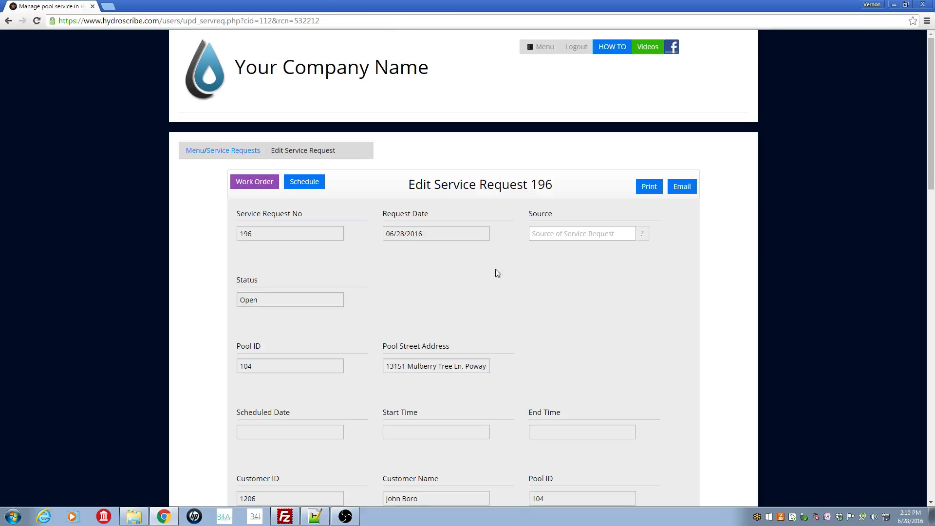
pyautogui.moveTo(930, 169); pyautogui.dragTo(931, 210)
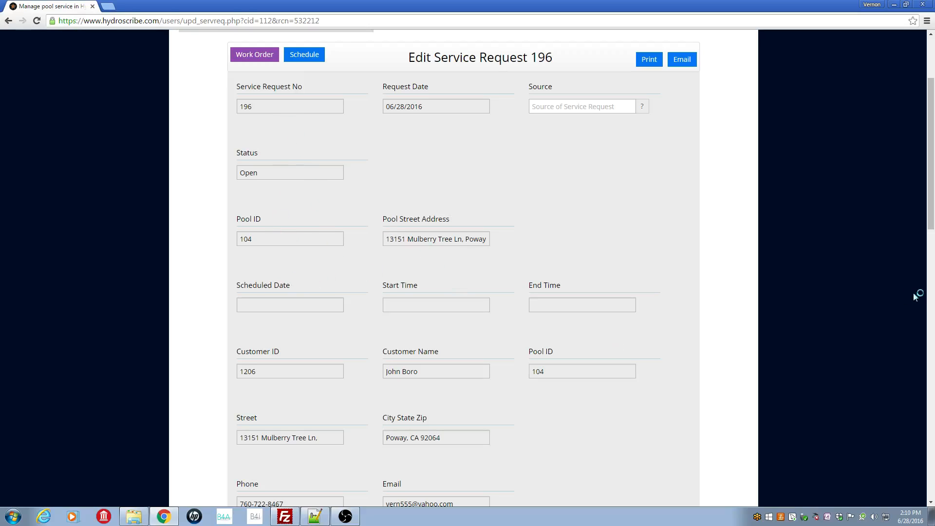
pyautogui.moveTo(932, 168); pyautogui.dragTo(933, 318)
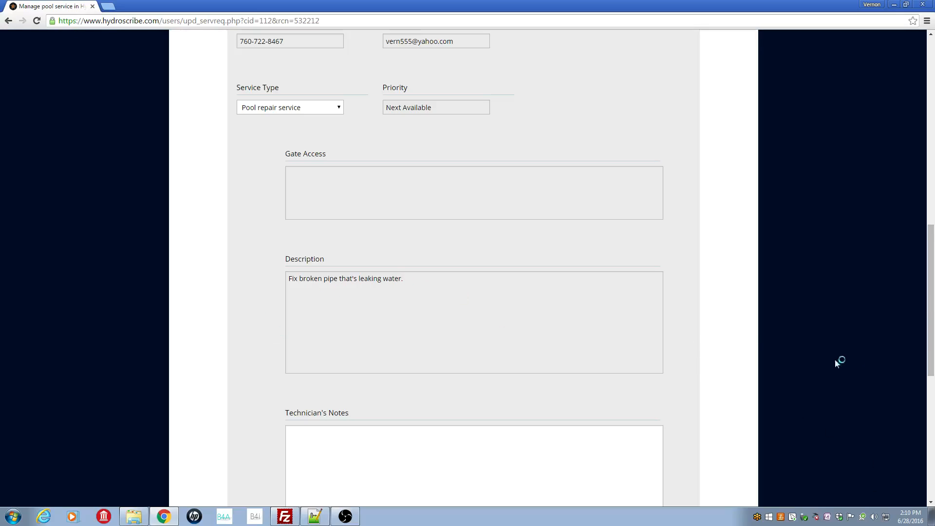
pyautogui.moveTo(930, 345); pyautogui.dragTo(932, 469)
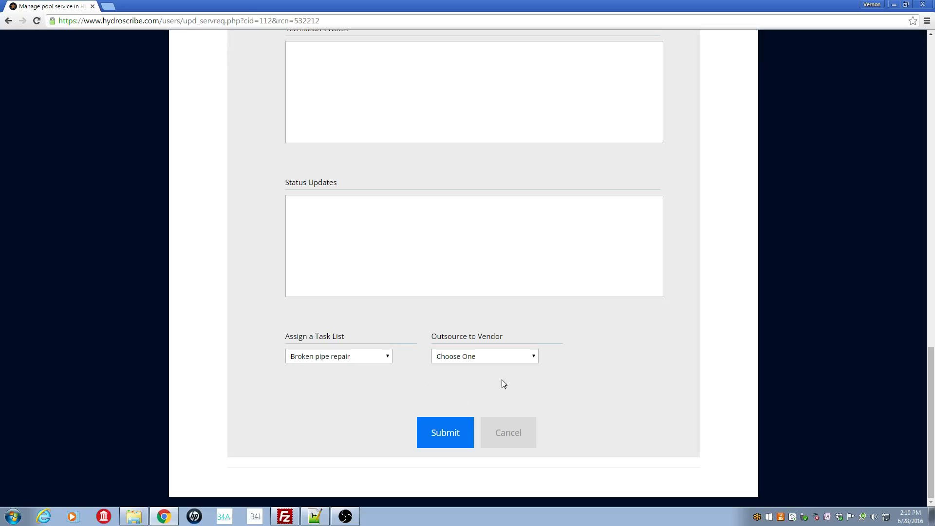
pyautogui.moveTo(931, 392); pyautogui.dragTo(913, 69)
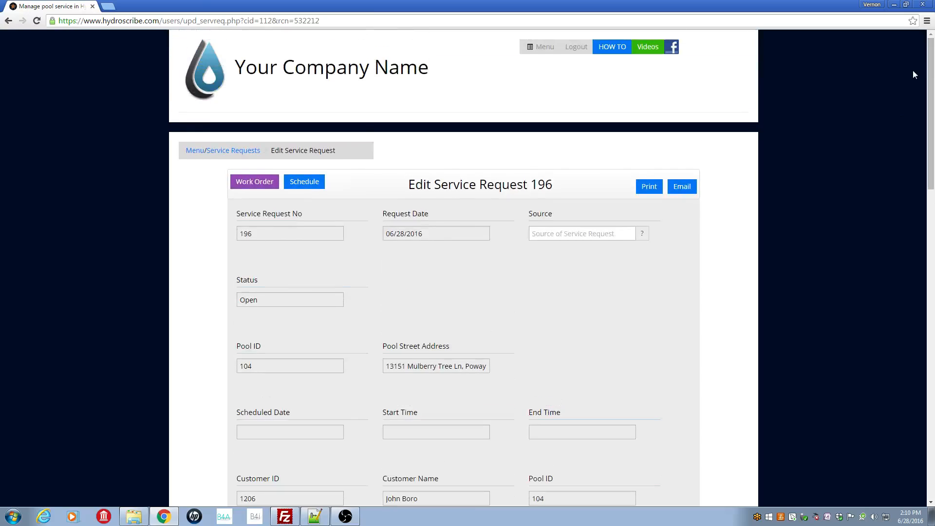
# Start scheduling the request as a non-repeating job with start date 06/28/2016 on route 52 East.
pyautogui.click(306, 183)
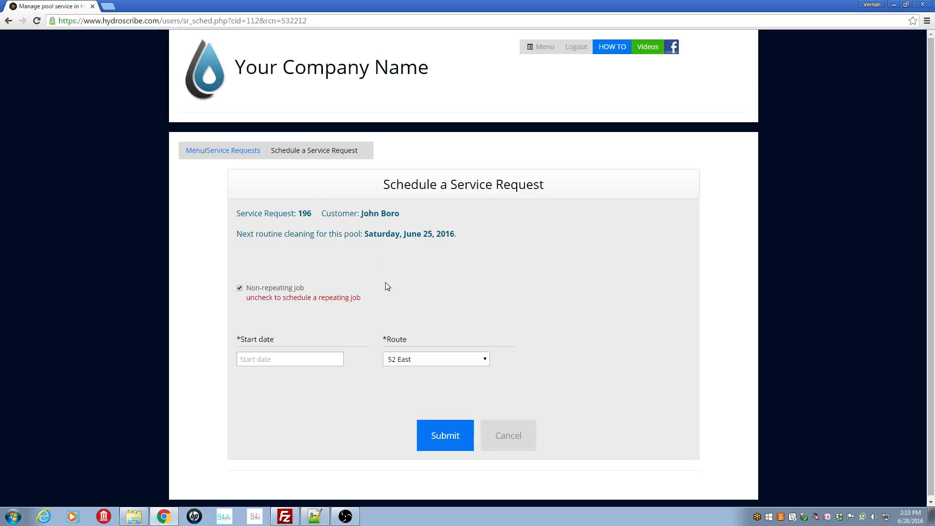
pyautogui.click(258, 358)
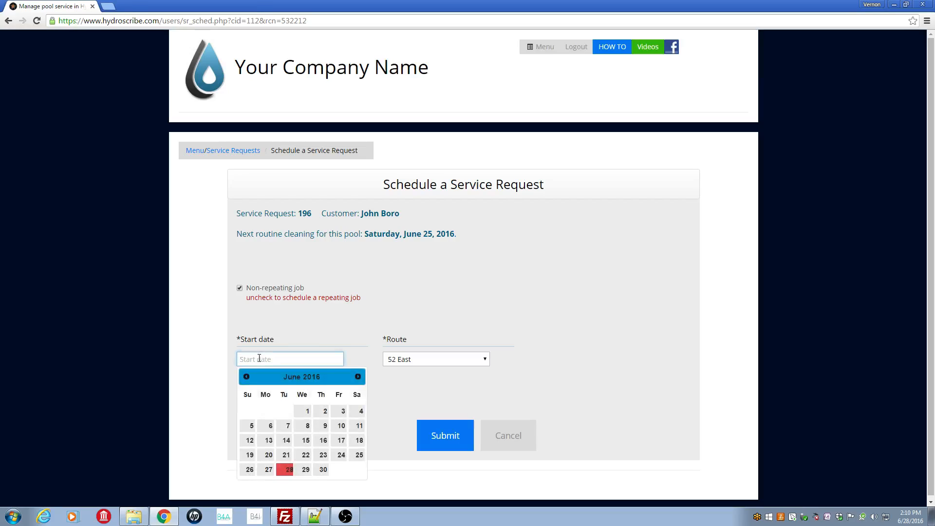
pyautogui.click(289, 471)
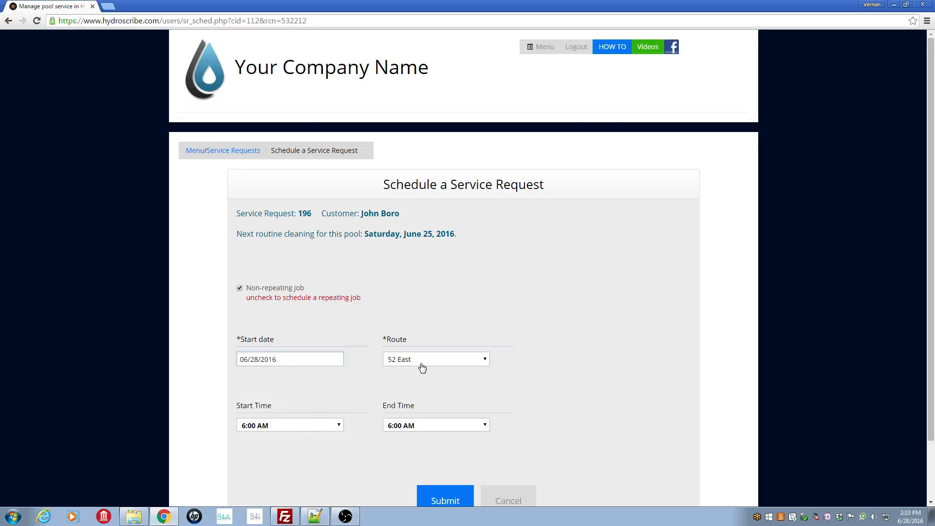
pyautogui.click(489, 365)
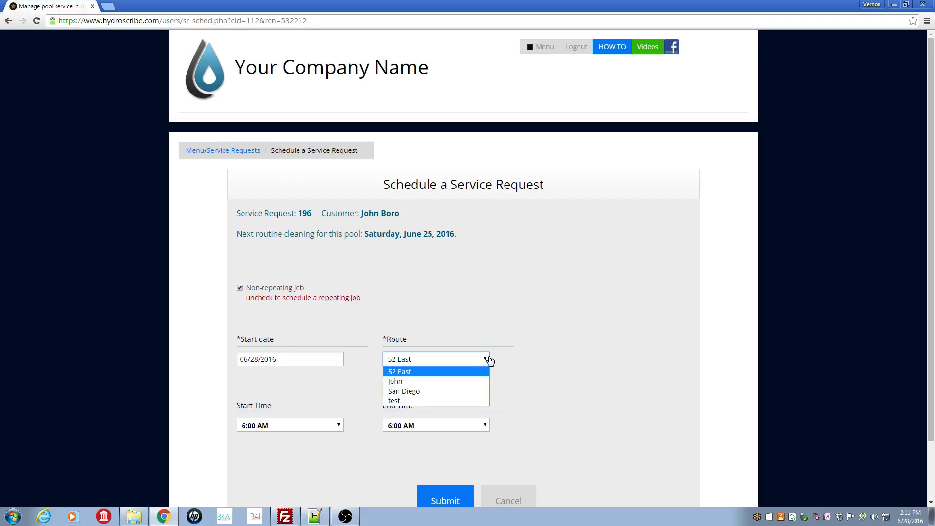
pyautogui.click(407, 372)
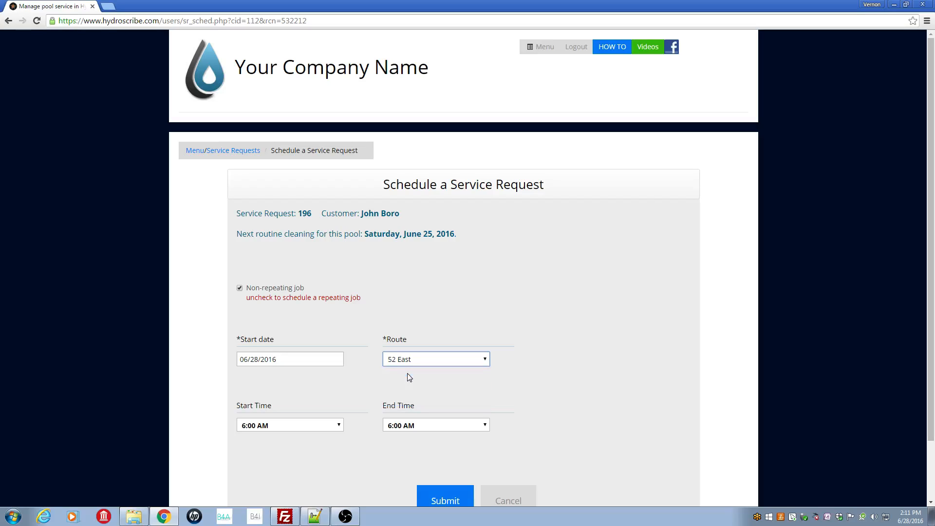
# Schedule the job from 3:00 PM to 3:30 PM, submit it and return to the service requests.
pyautogui.click(339, 427)
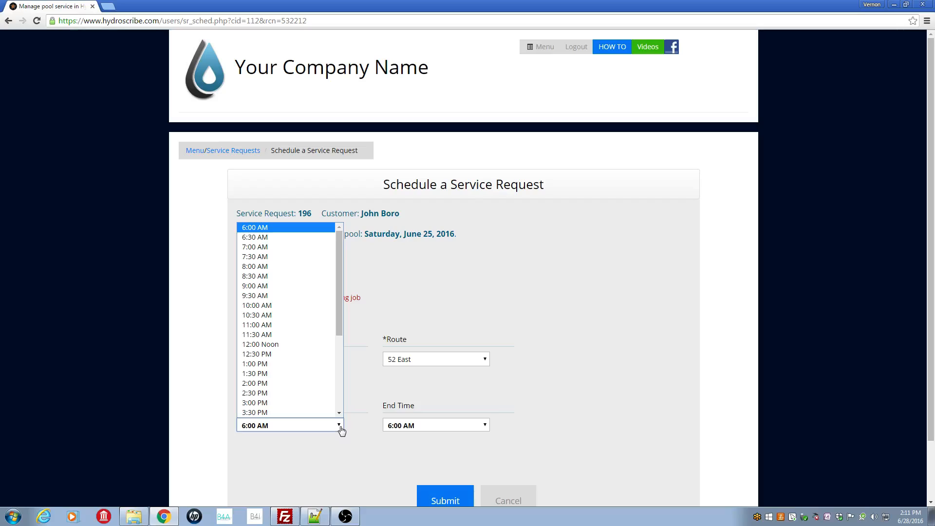
pyautogui.click(280, 403)
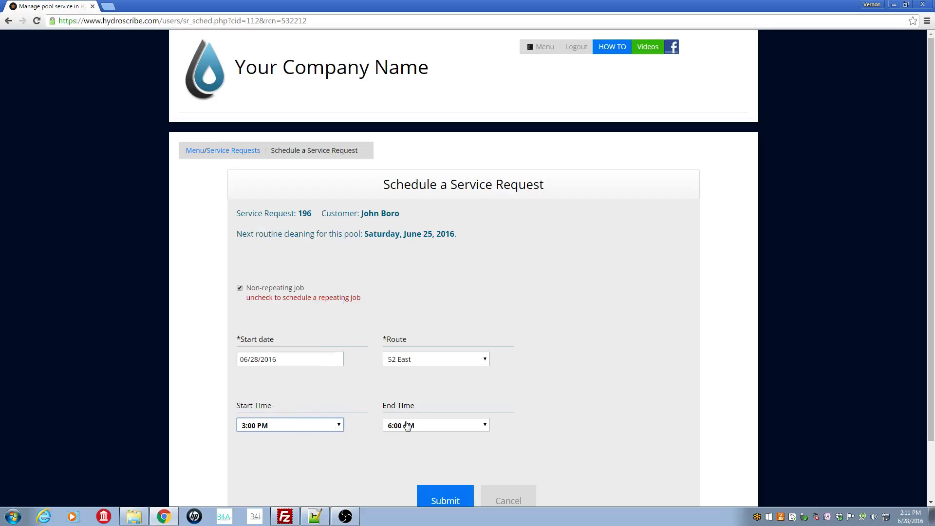
pyautogui.click(485, 427)
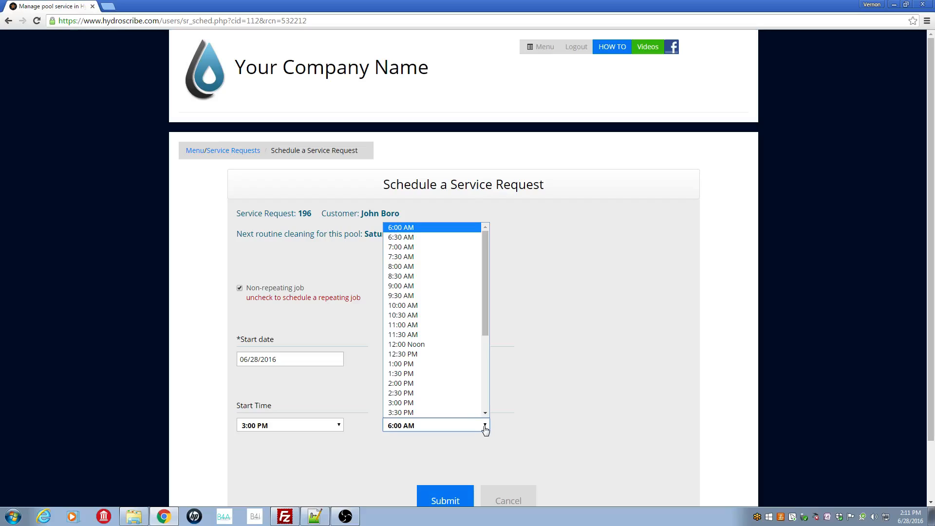
pyautogui.click(440, 413)
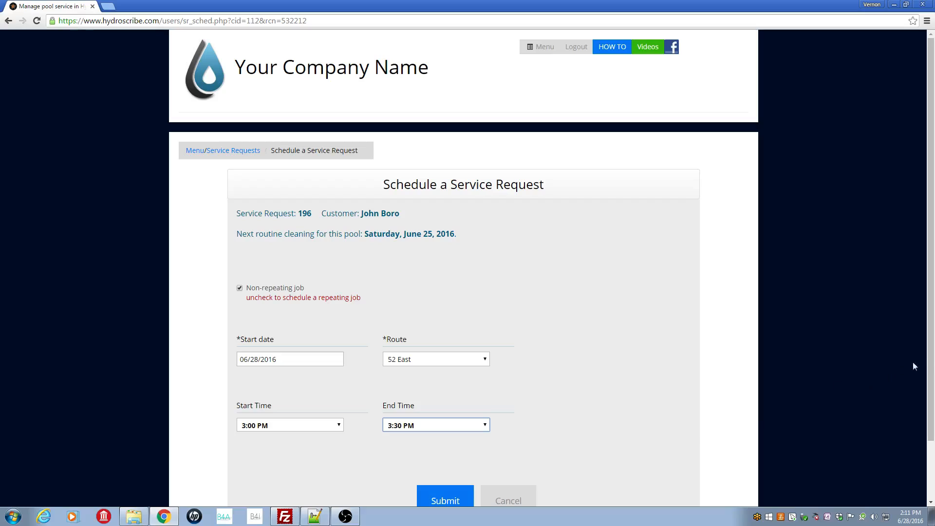
pyautogui.scroll(-2, 779, 360)
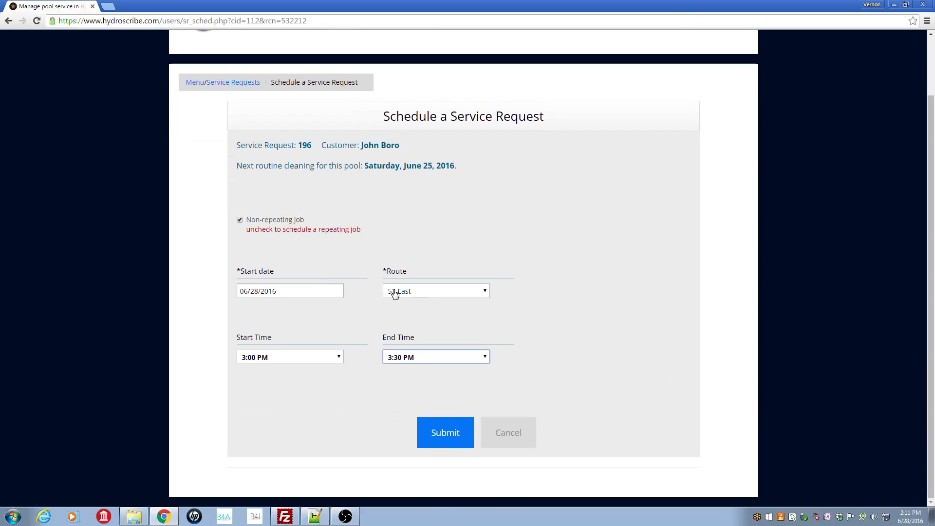
pyautogui.click(444, 438)
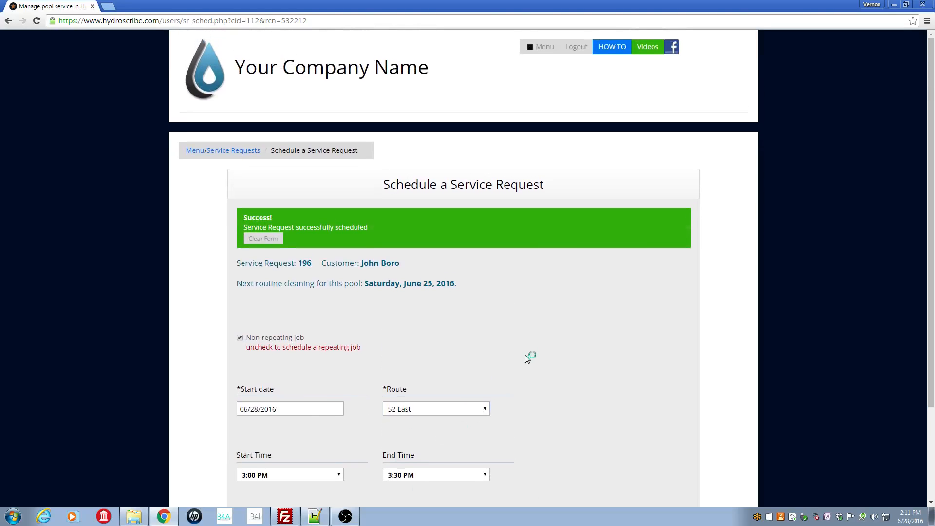
pyautogui.click(239, 152)
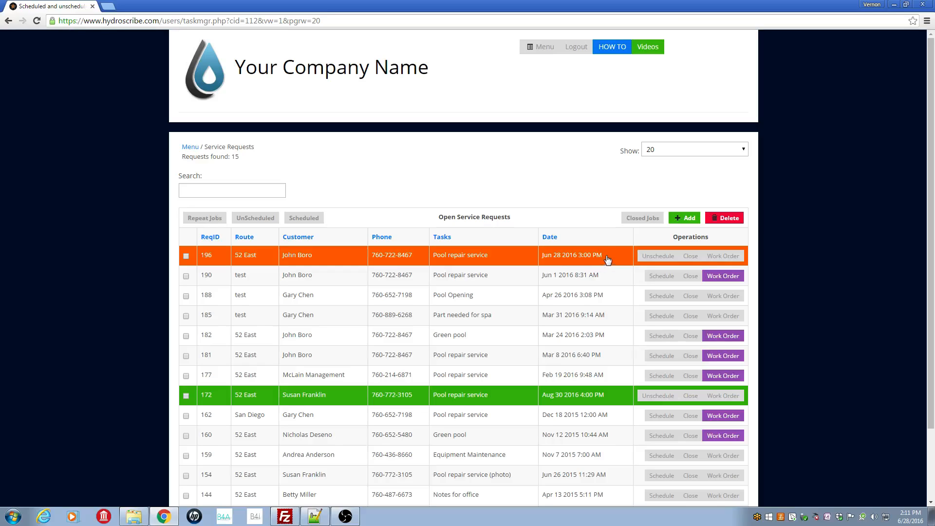
# Log out of the administrator account and log in as the technician with username tech and the account password.
pyautogui.click(576, 49)
pyautogui.click(410, 116)
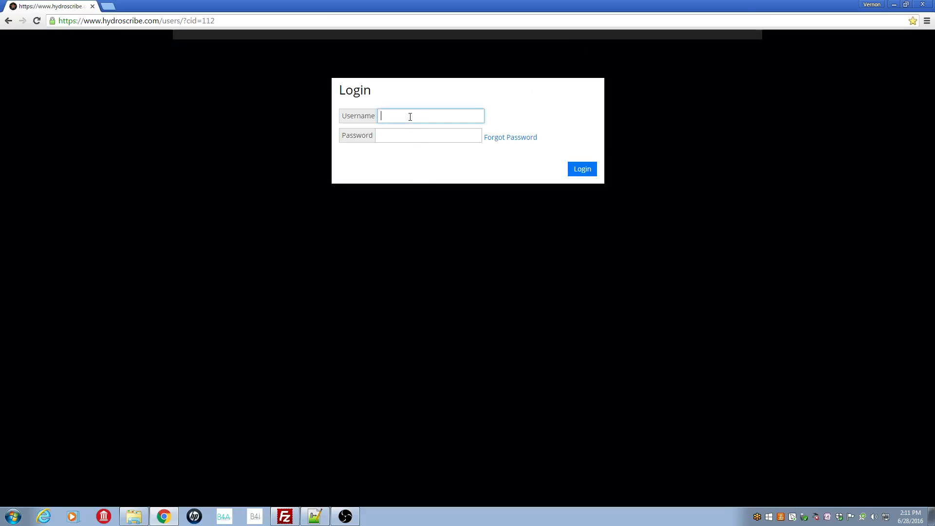
pyautogui.write('tech')
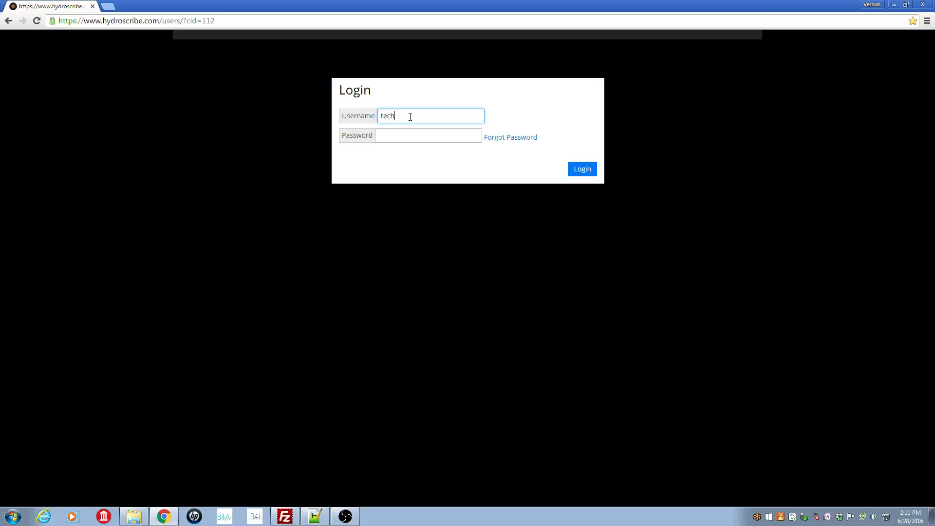
pyautogui.press('Tab')
pyautogui.write('•')
pyautogui.press('Return')
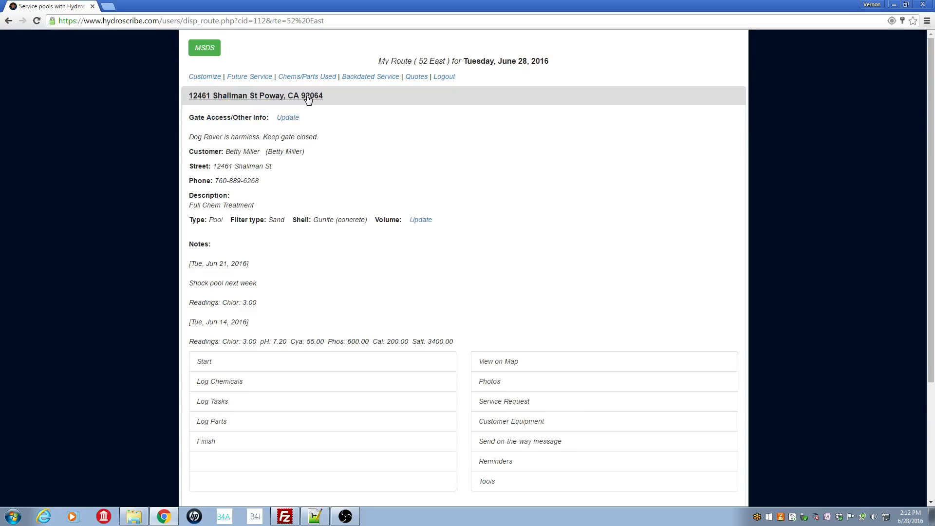
# Collapse the first stop on the route, open the 3:00 pm service request to review its details, and close it.
pyautogui.click(308, 96)
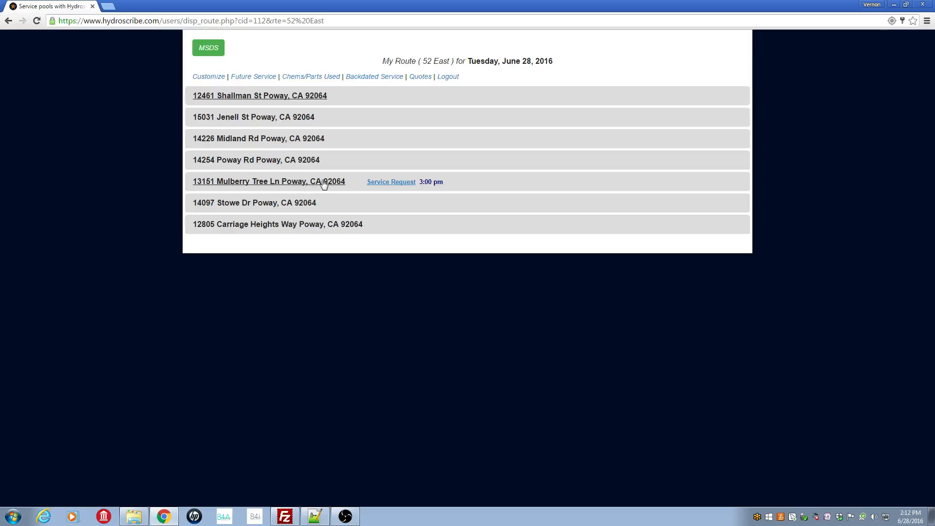
pyautogui.click(398, 183)
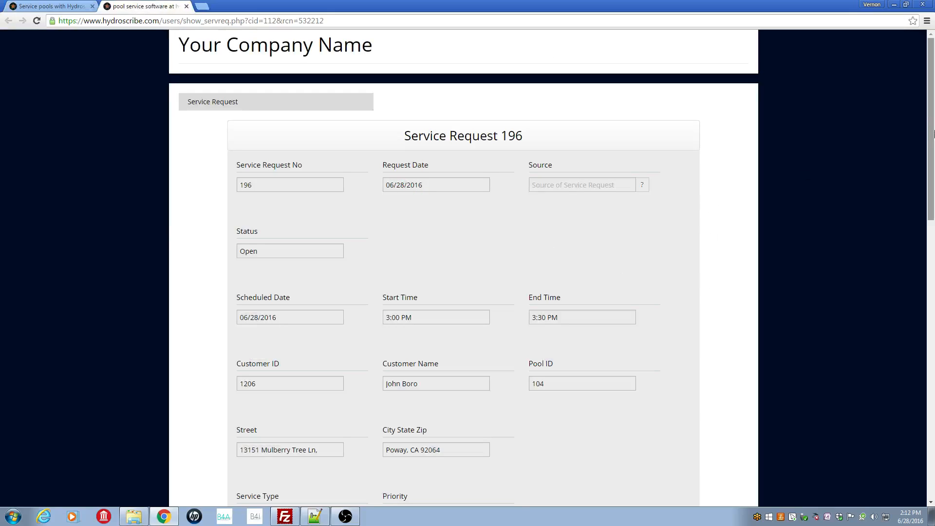
pyautogui.moveTo(931, 139); pyautogui.dragTo(884, 128)
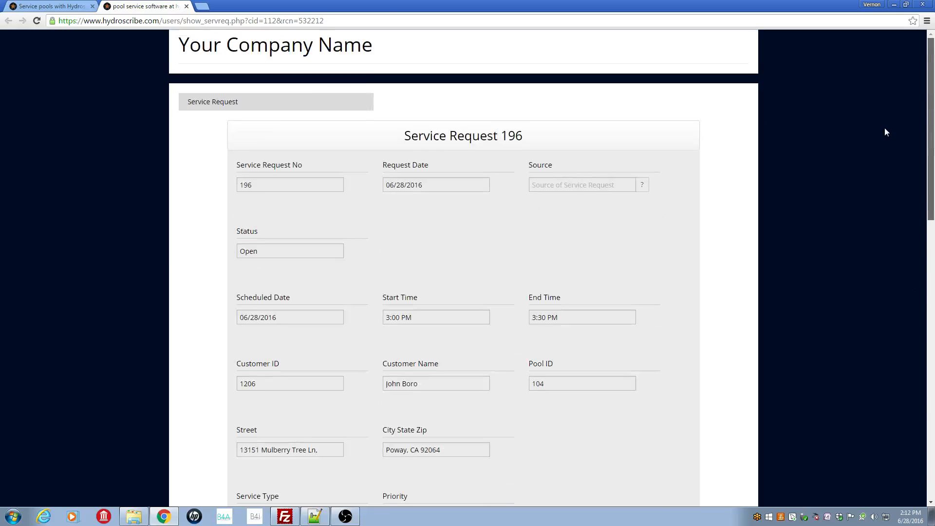
pyautogui.click(186, 6)
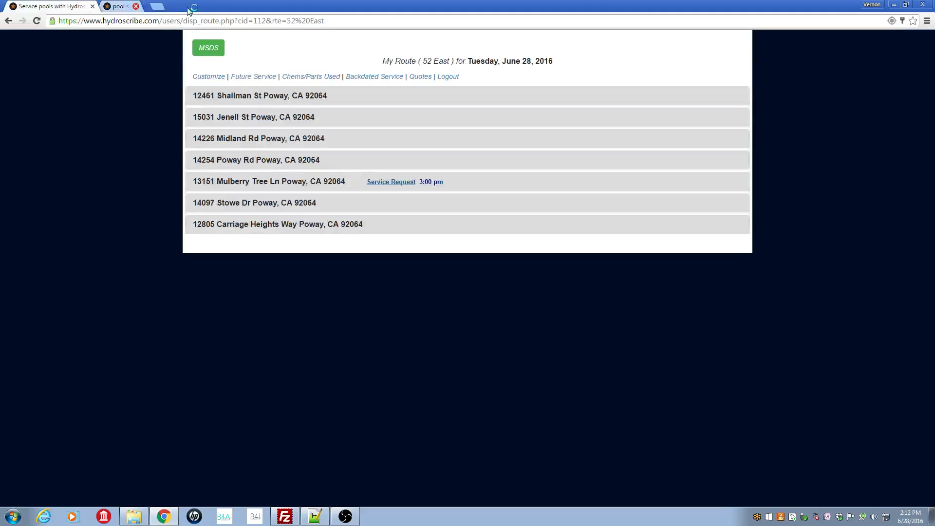
# Expand the 3:00 pm service request stop and open its task log to review the Broken pipe repair tasks.
pyautogui.click(297, 188)
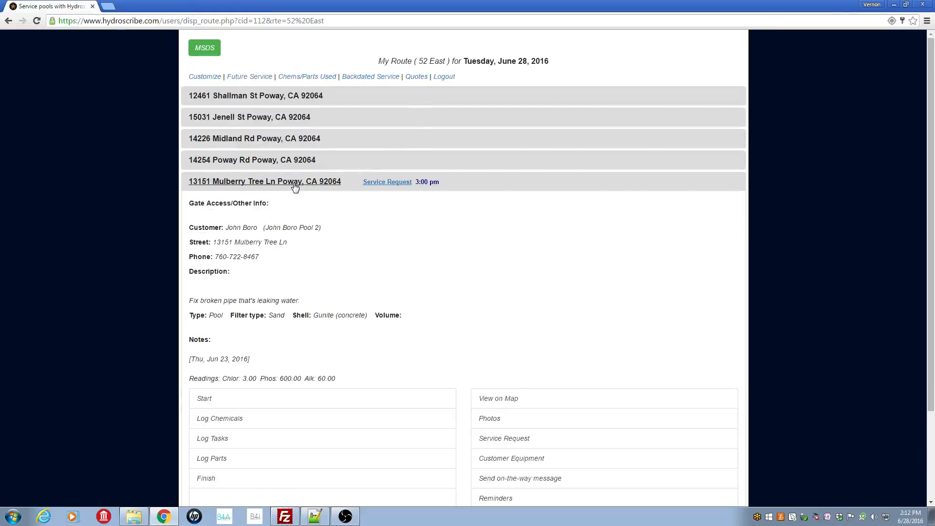
pyautogui.moveTo(923, 249); pyautogui.dragTo(894, 341)
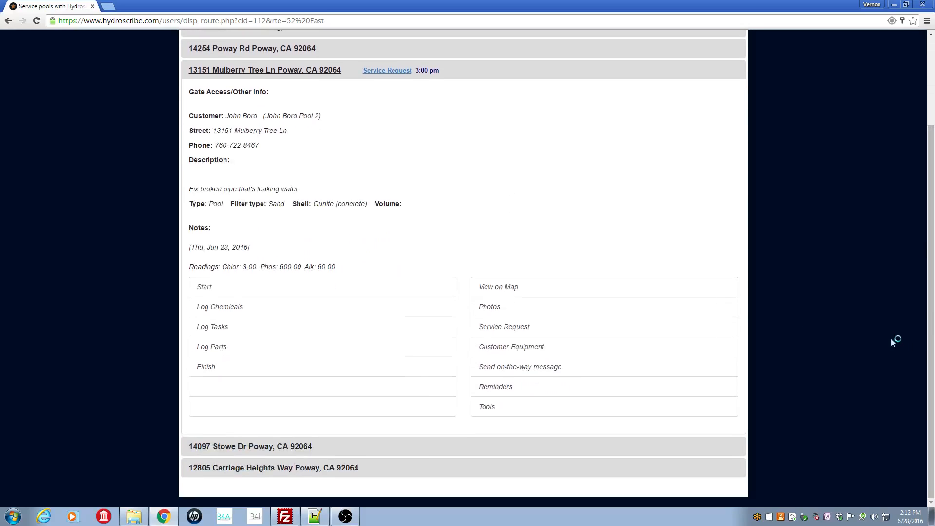
pyautogui.click(223, 331)
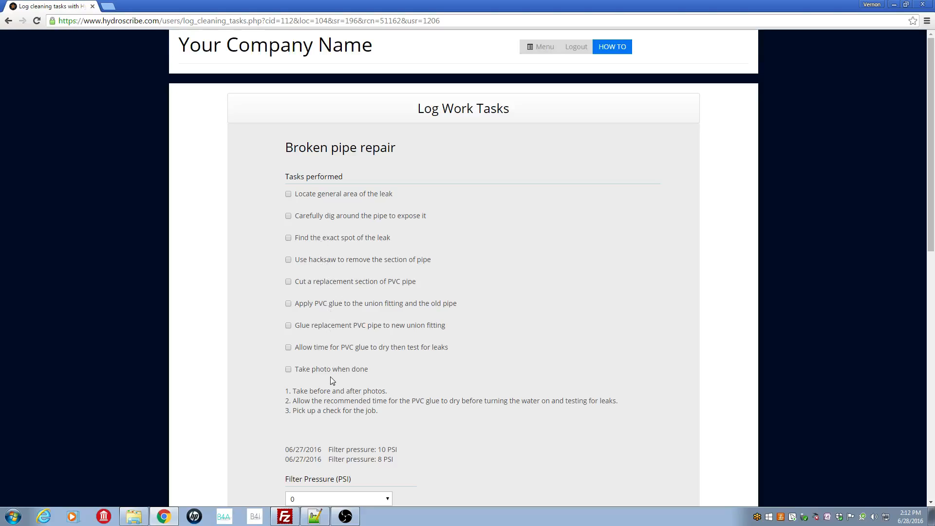
pyautogui.moveTo(928, 223); pyautogui.dragTo(900, 155)
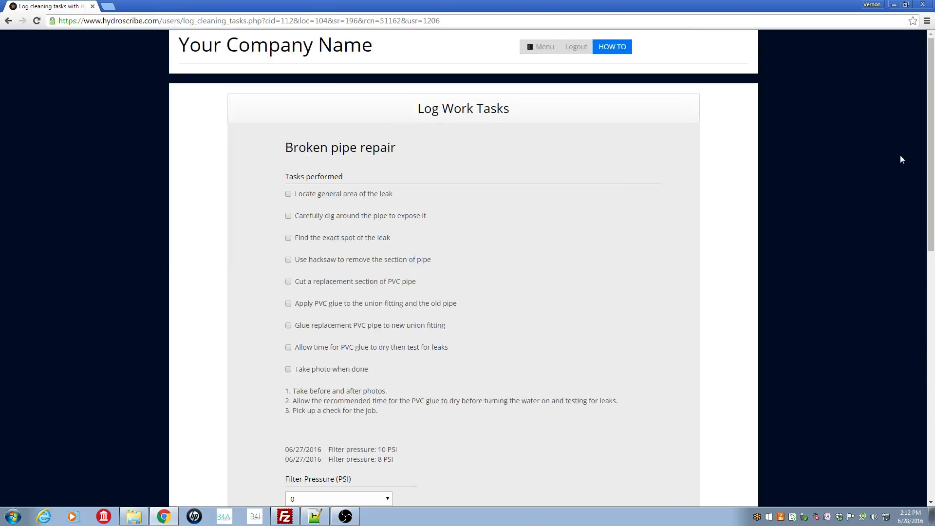